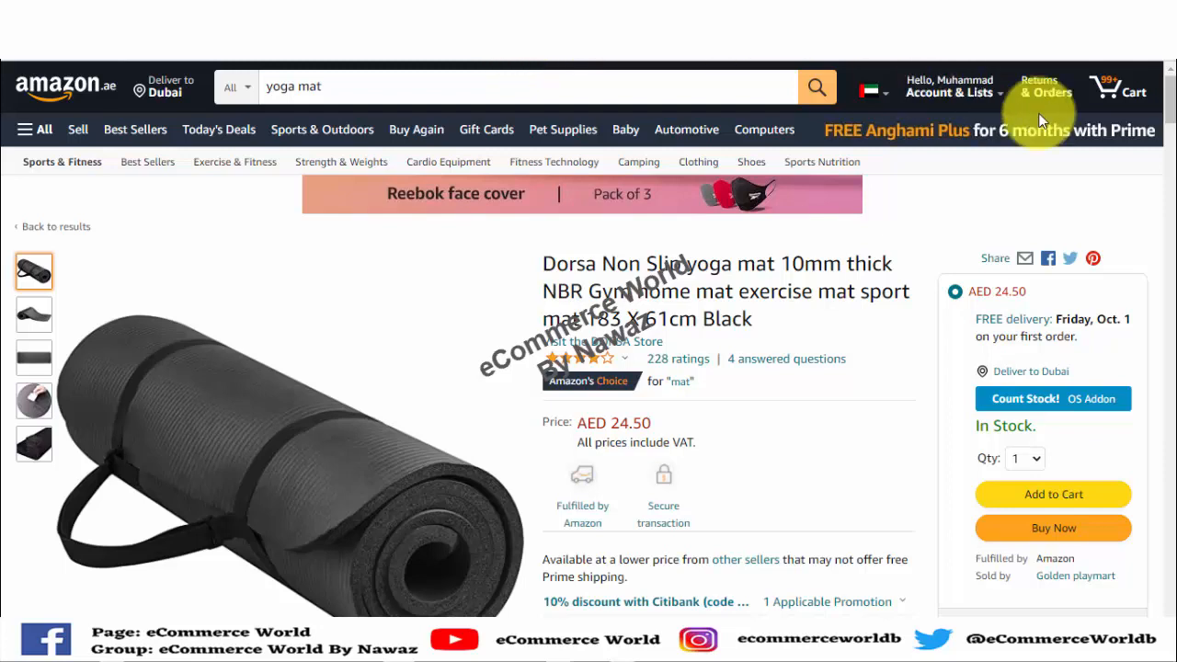
- Copy the Dorsa yoga mat's ASIN from the technical details on its Amazon product page
left_click_drag(1163, 103, 1162, 198)
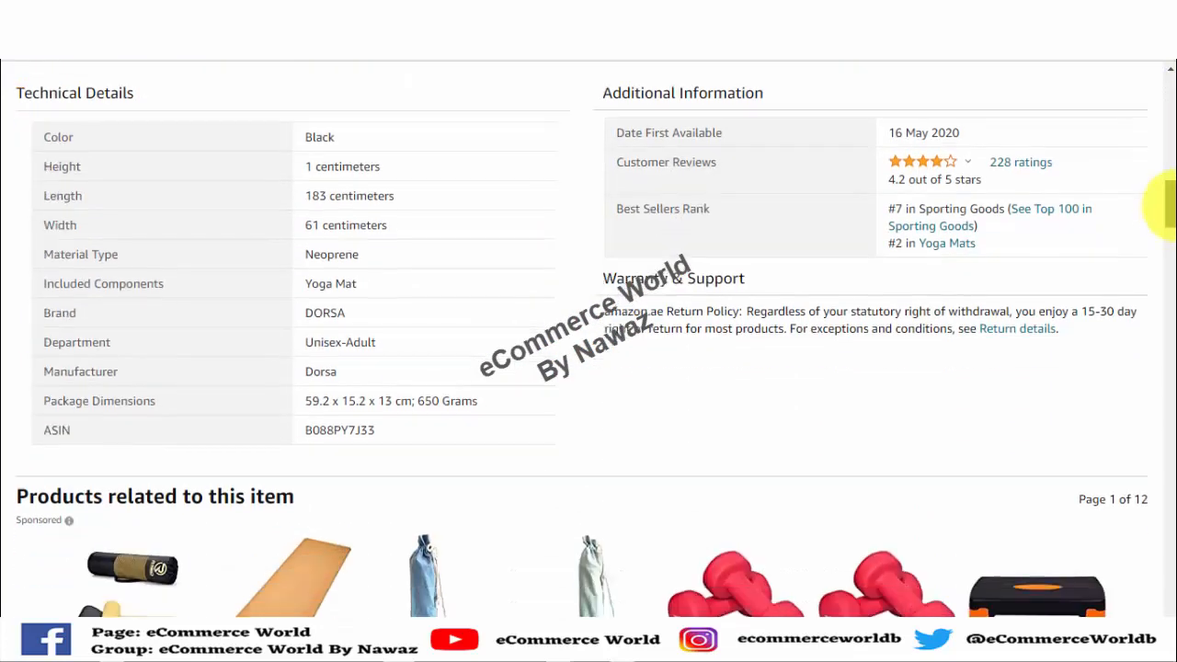
left_click_drag(375, 430, 305, 432)
key("ctrl+c")
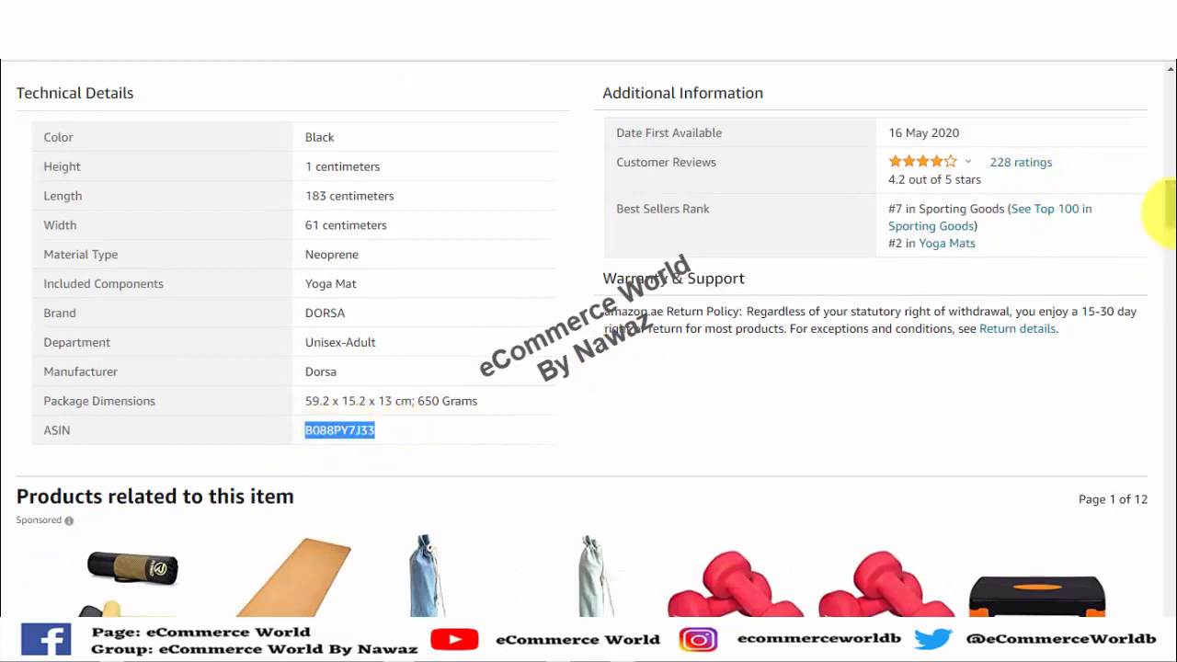
left_click_drag(1166, 216, 1149, 71)
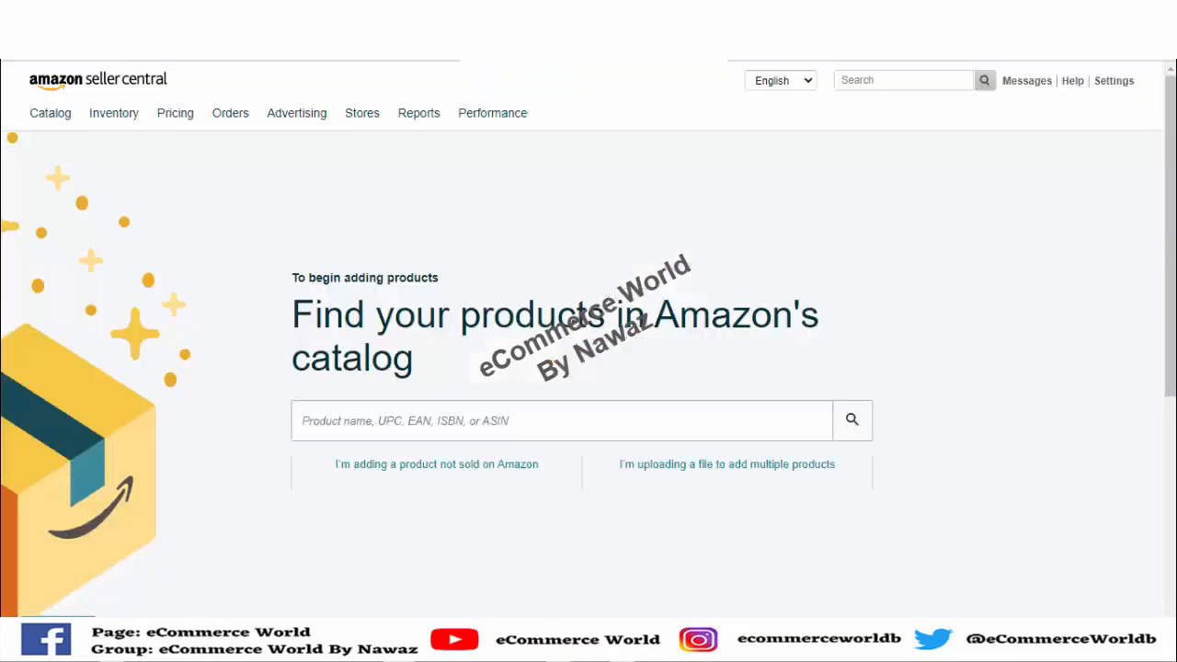
- Switch to Amazon Seller Central and search the catalog for the copied ASIN B088PY7J33
mouse_move(175, 112)
mouse_move(39, 117)
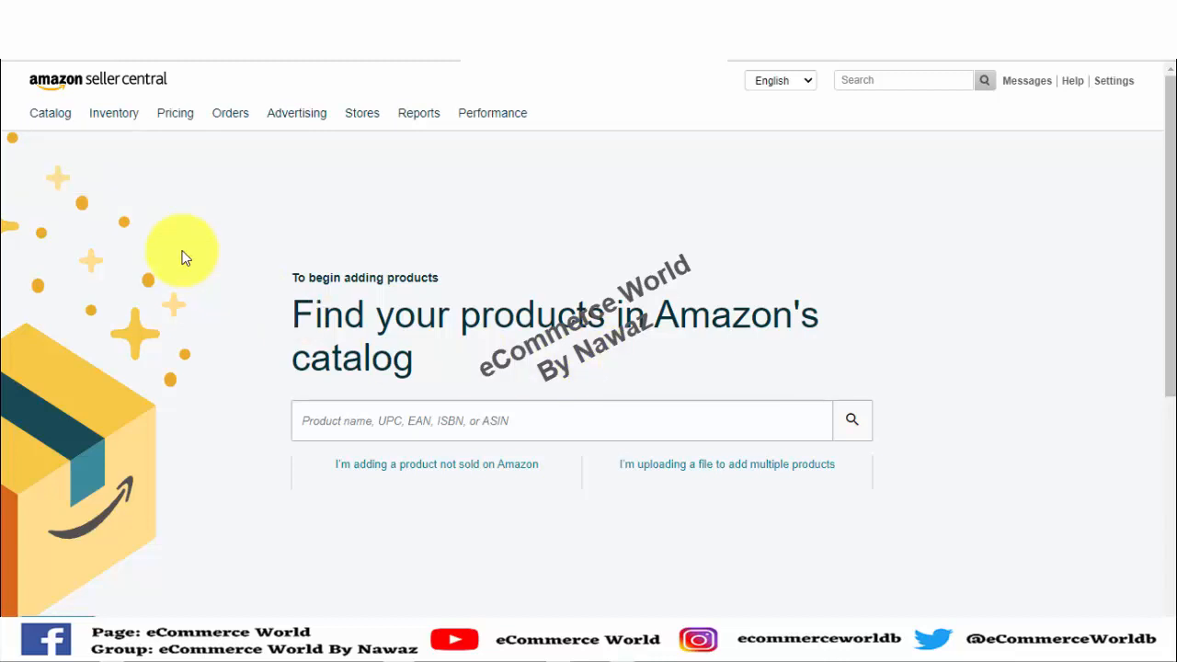
left_click(441, 423)
key("ctrl+v")
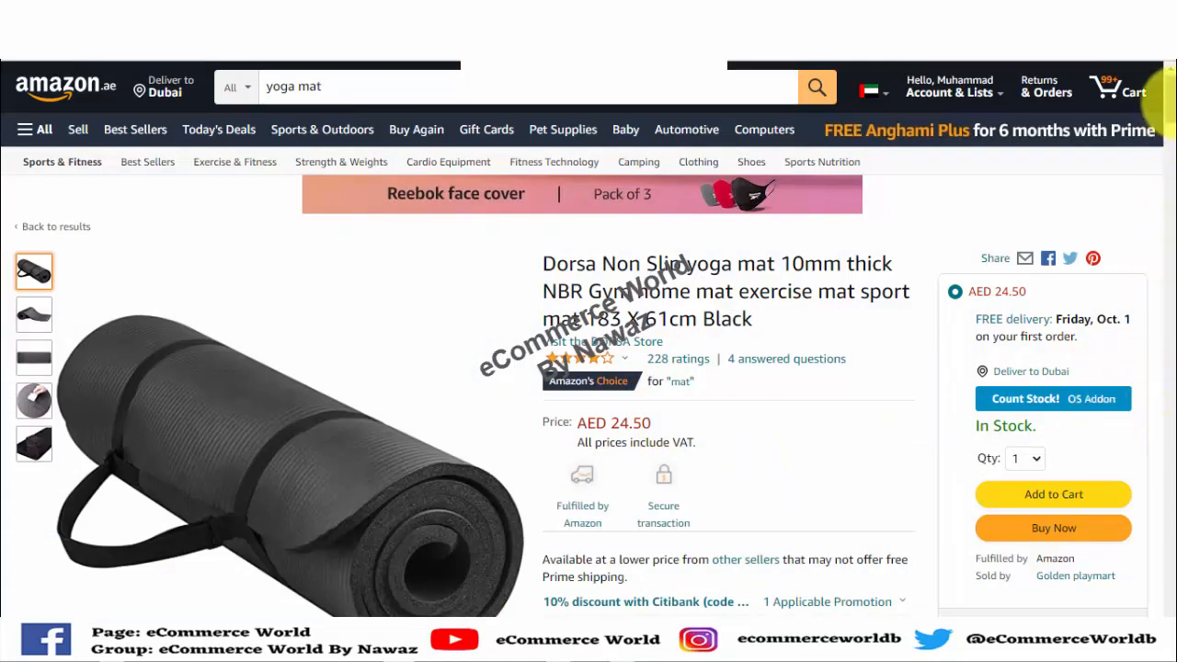
scroll(1154, 106, "down", 2)
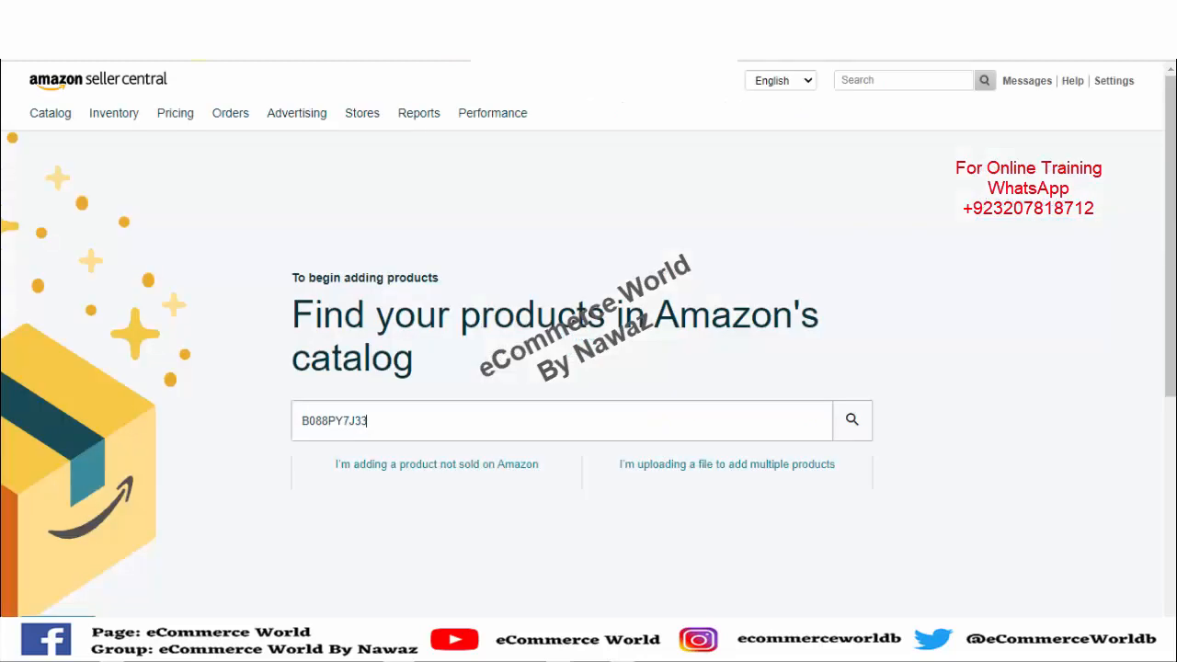
mouse_move(50, 114)
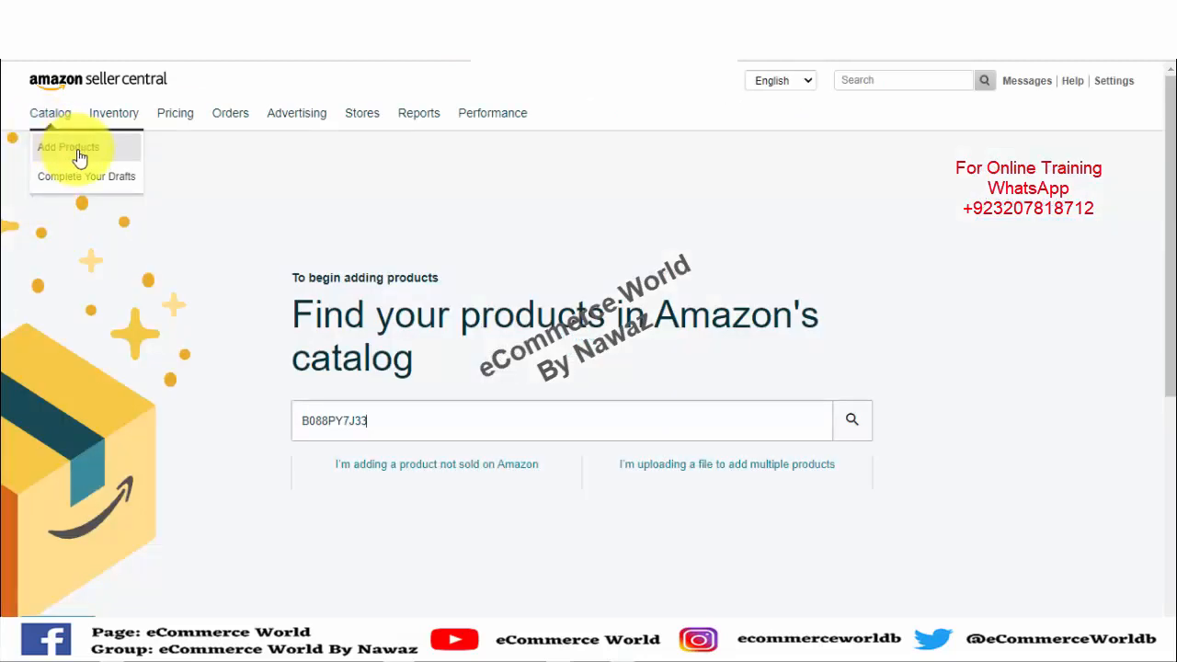
left_click(848, 423)
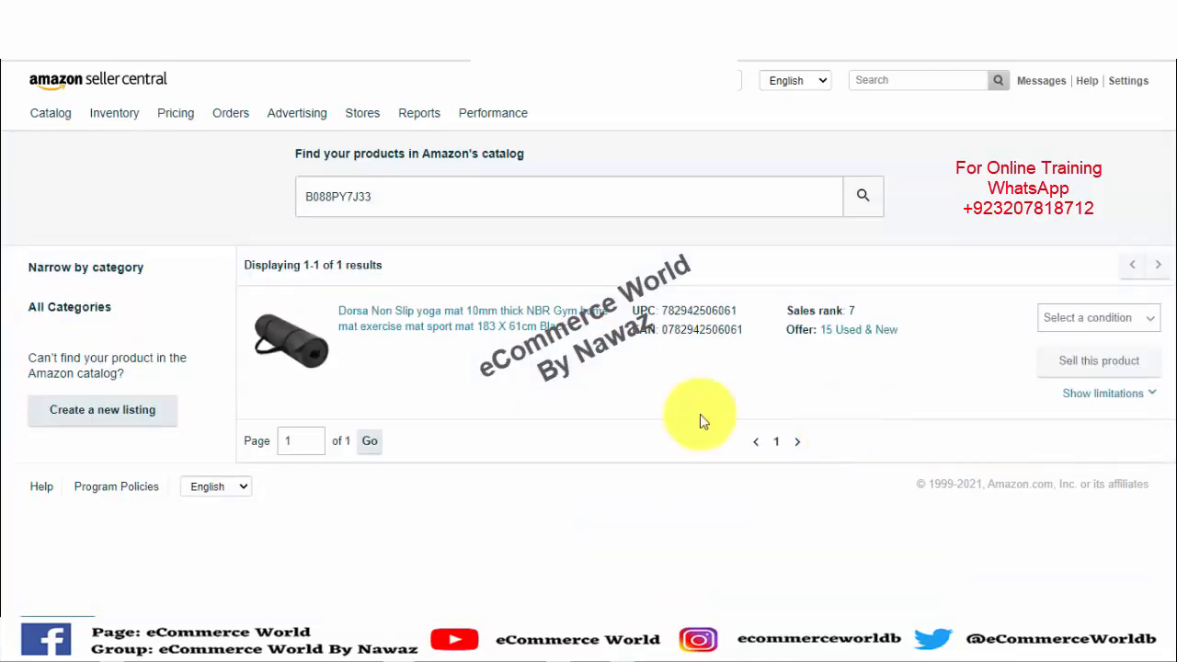
- Open the found yoga mat's product page to check that it matches, and return to the catalog search results
left_click(433, 321)
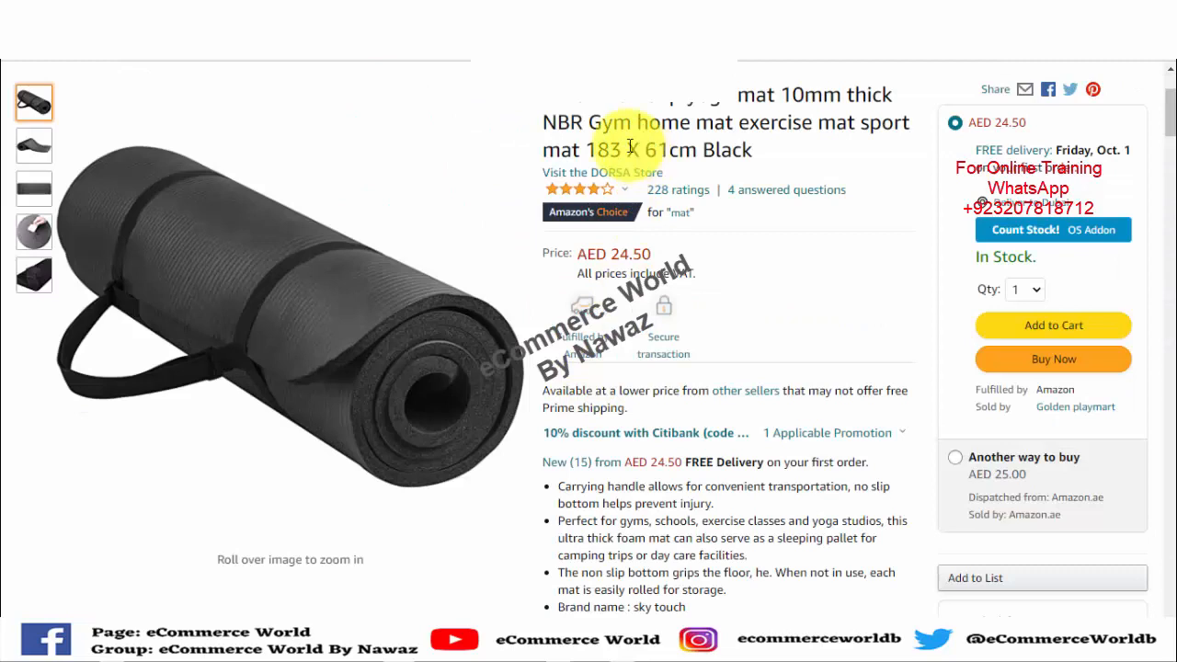
left_click(180, 13)
mouse_move(97, 124)
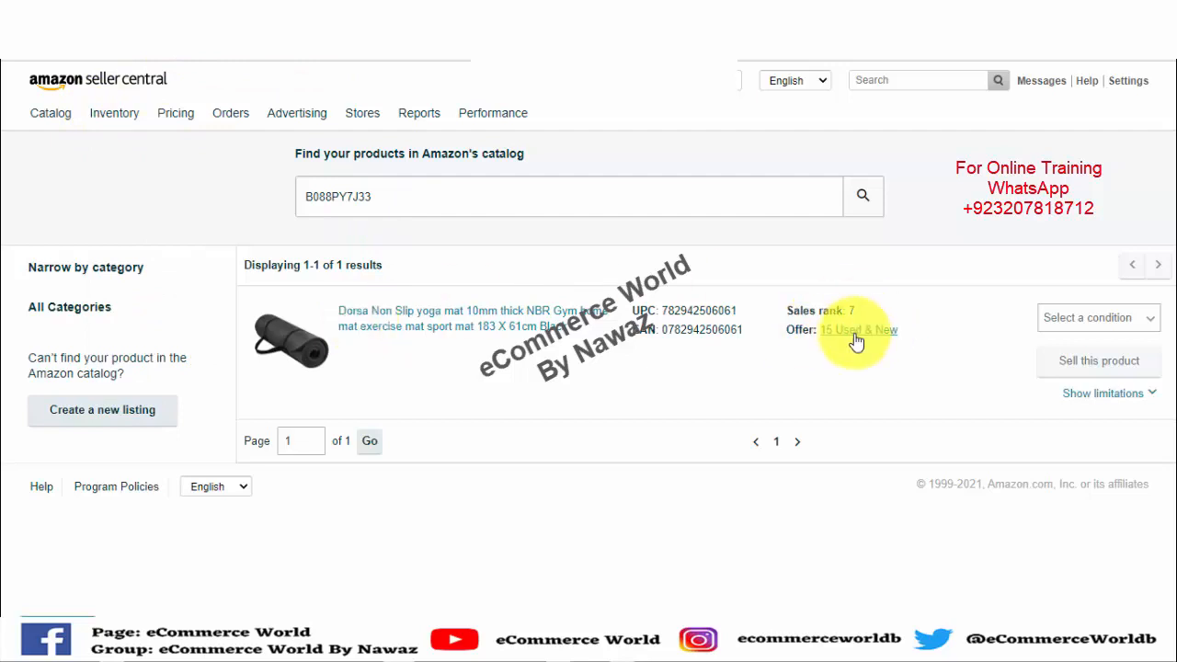
- Set the yoga mat's condition to New and start a selling offer for it
left_click(1149, 327)
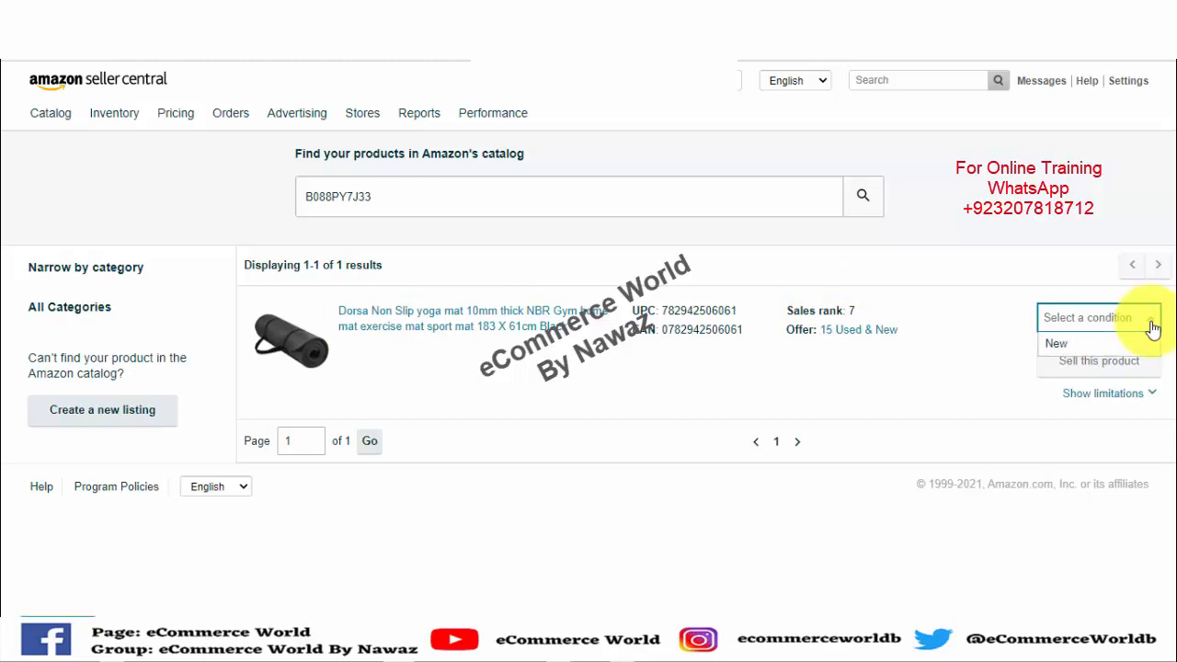
left_click(1068, 341)
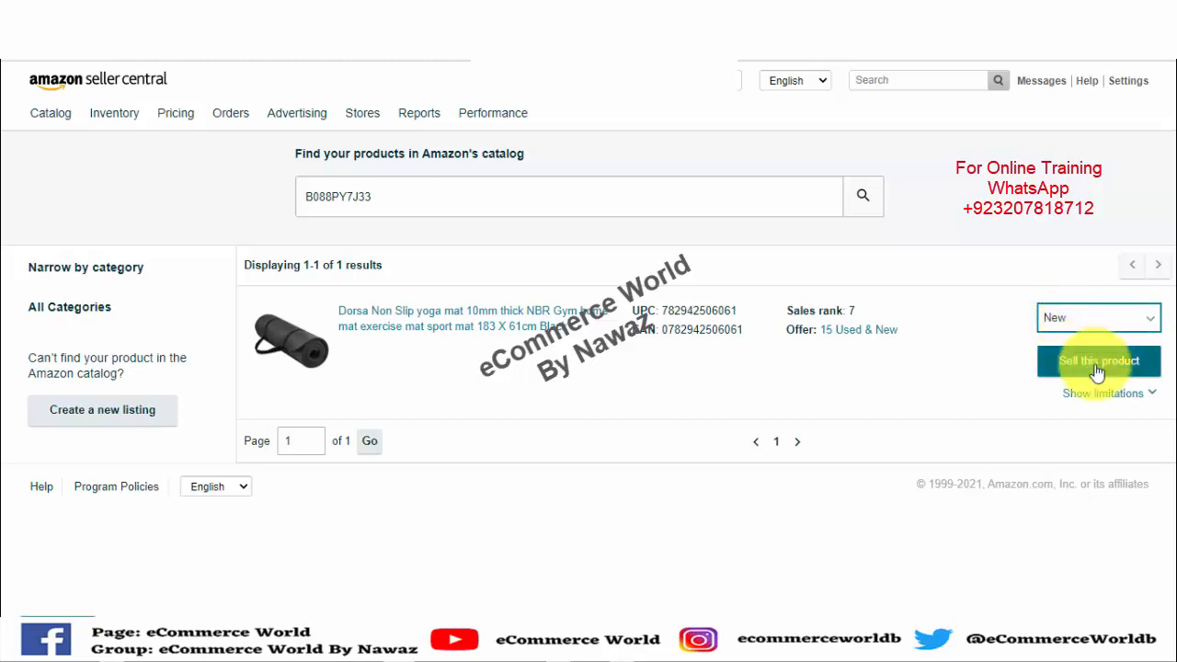
left_click(1098, 364)
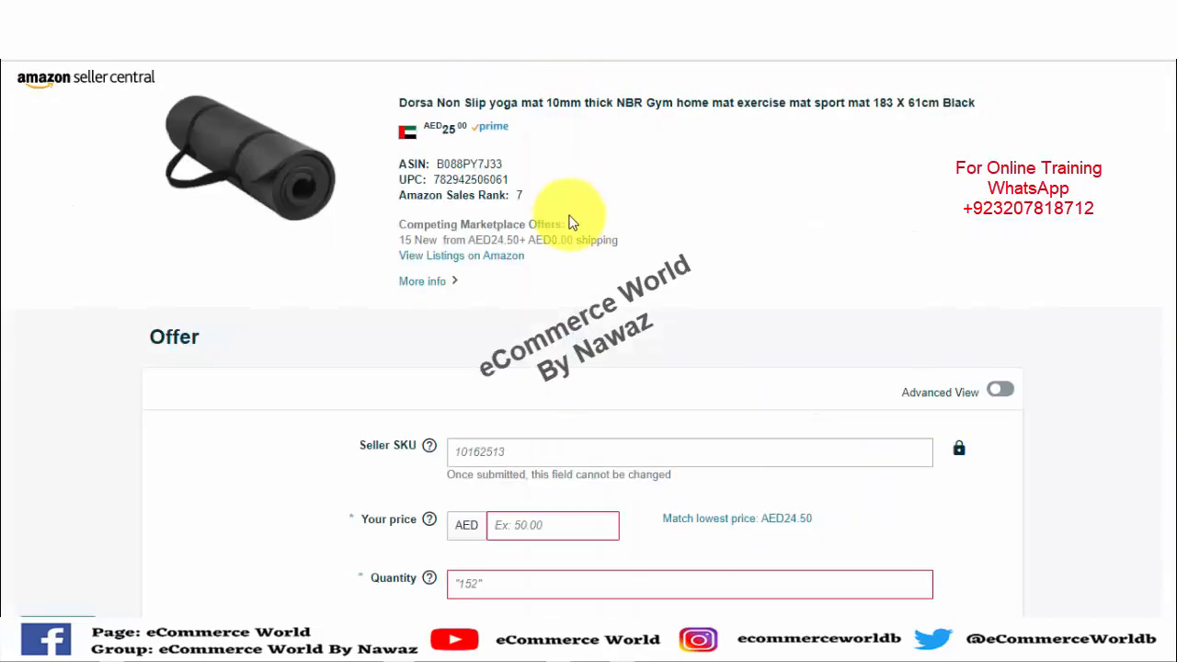
- Enter Yogam567 as the offer's Seller SKU
scroll(1095, 297, "down", 2)
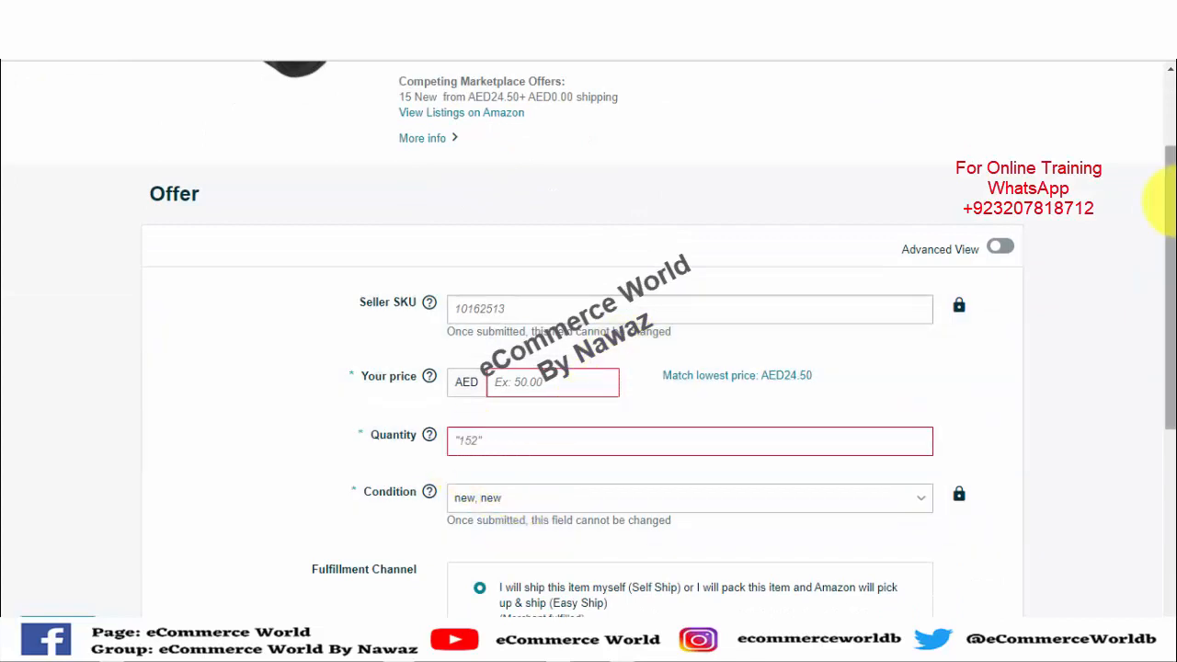
left_click_drag(1170, 203, 1170, 214)
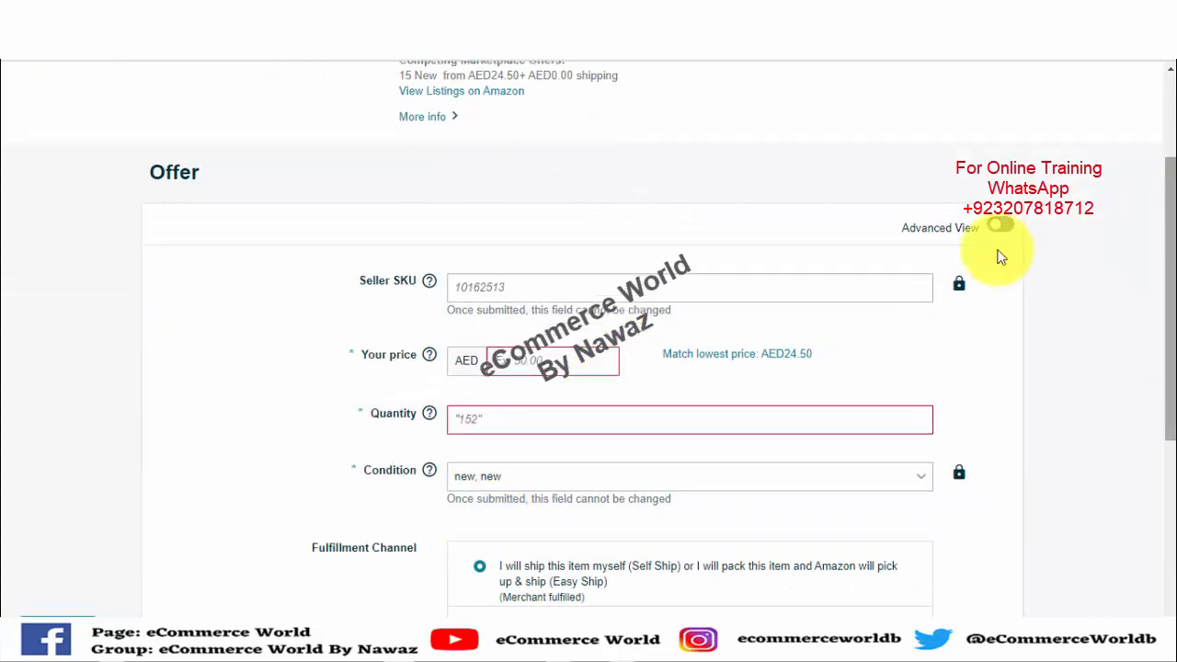
left_click(533, 290)
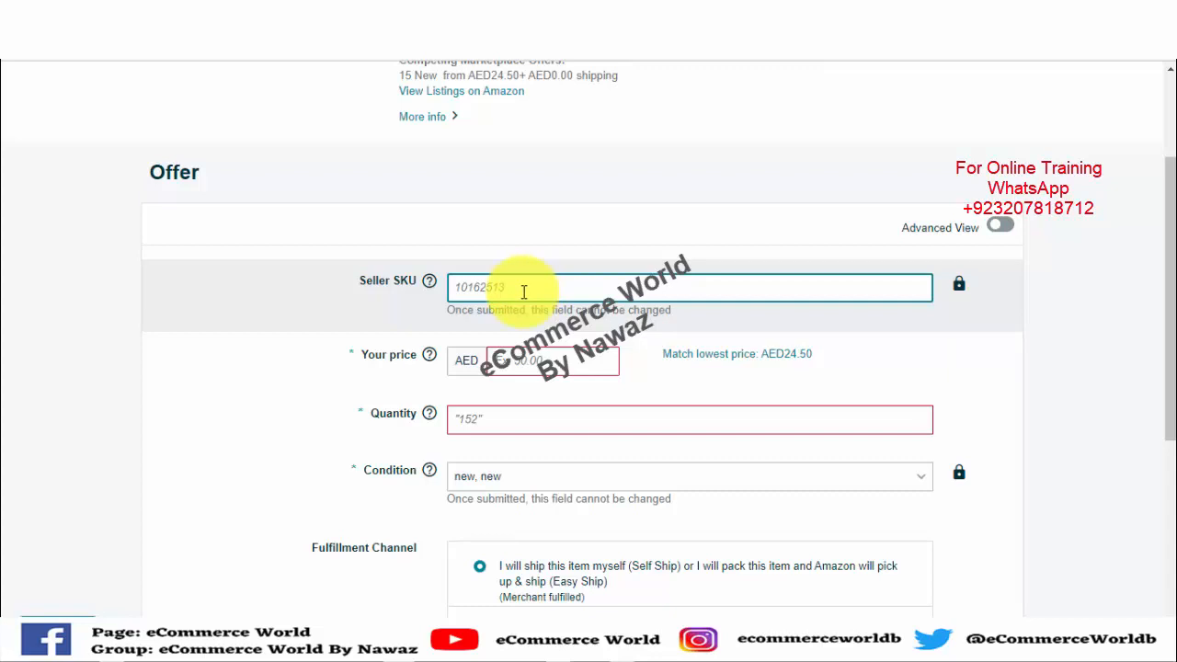
type("Yogam567")
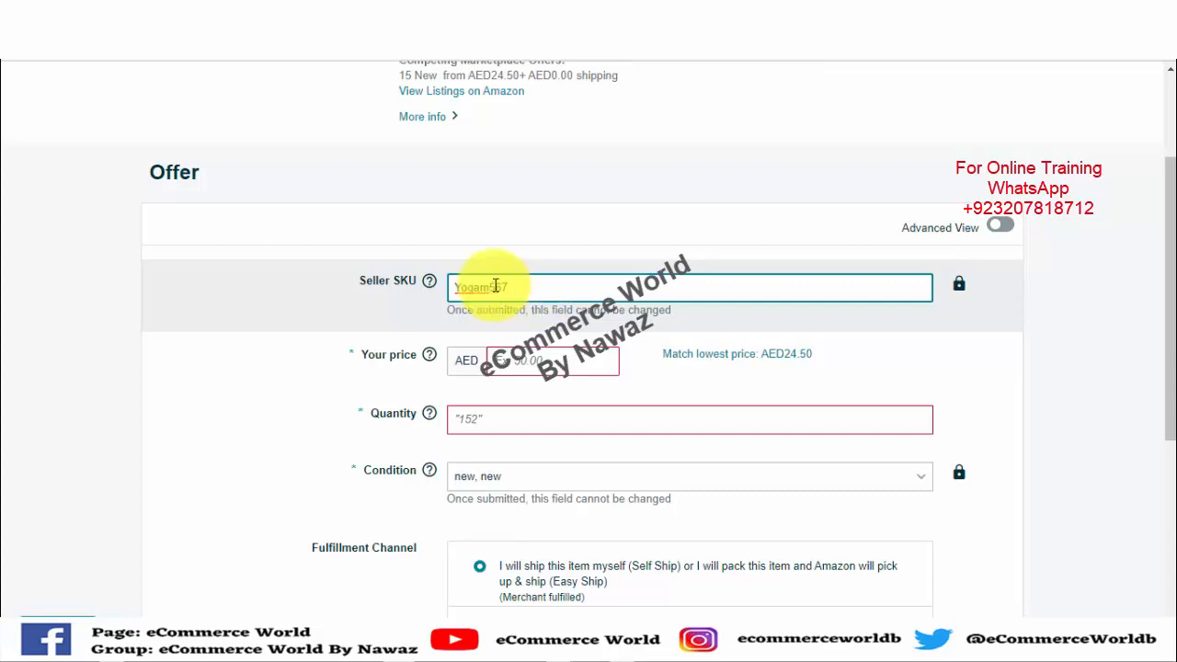
- Set the offer's price to AED 25.99
left_click(544, 361)
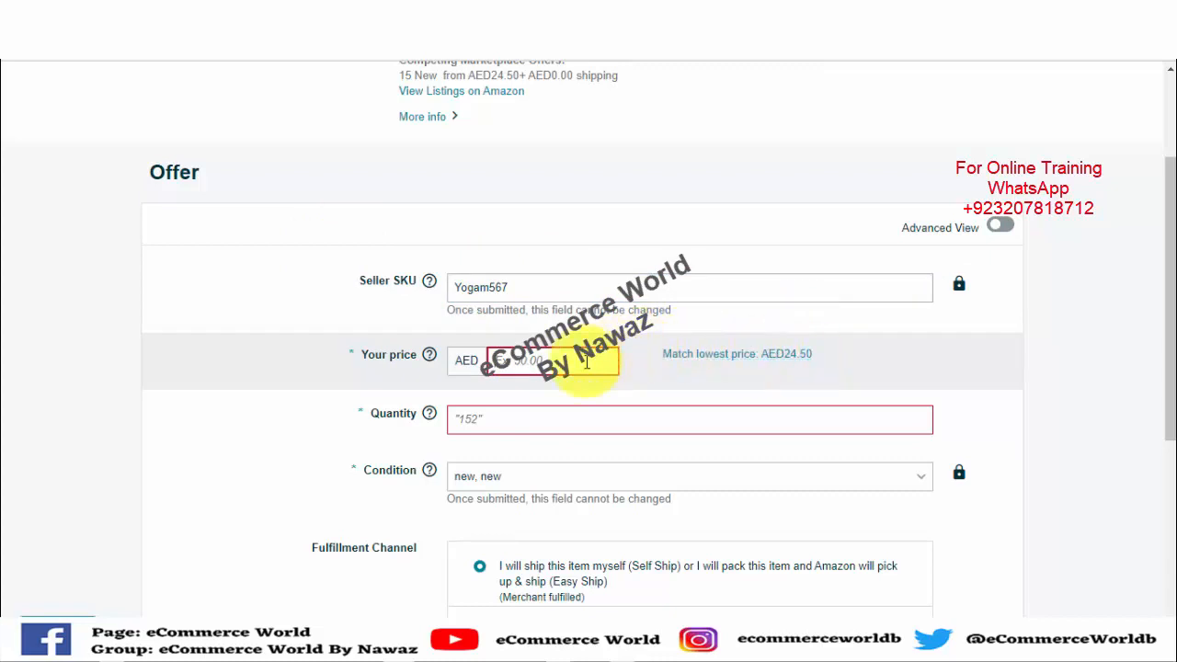
type("2")
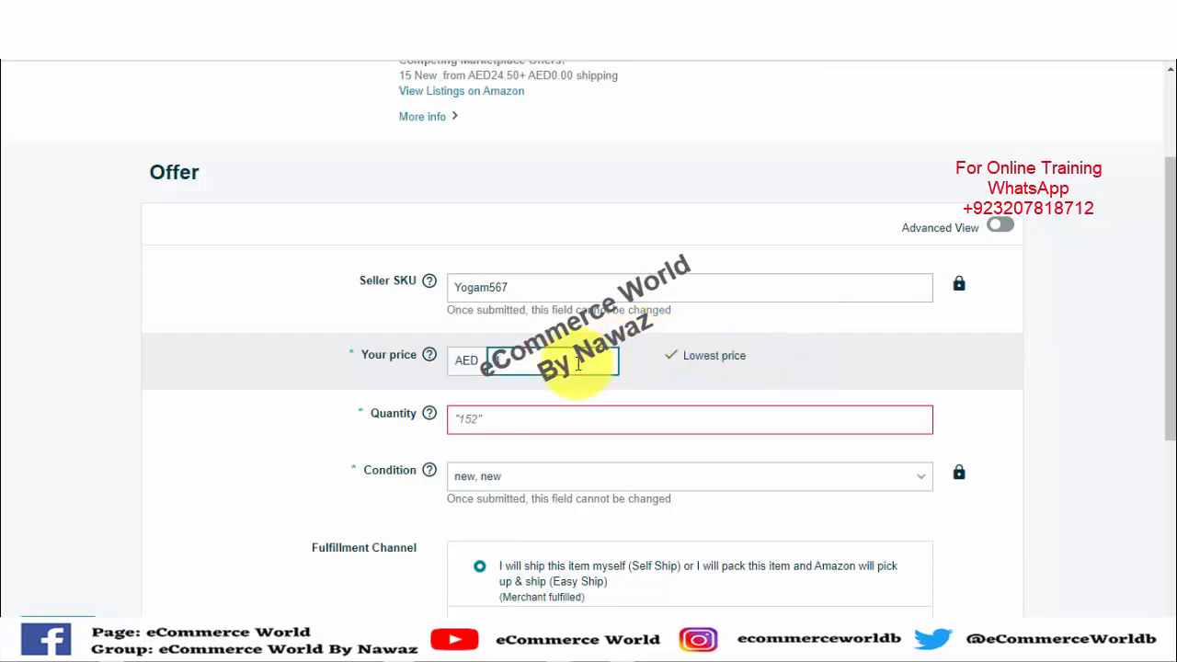
key("BackSpace")
type("25")
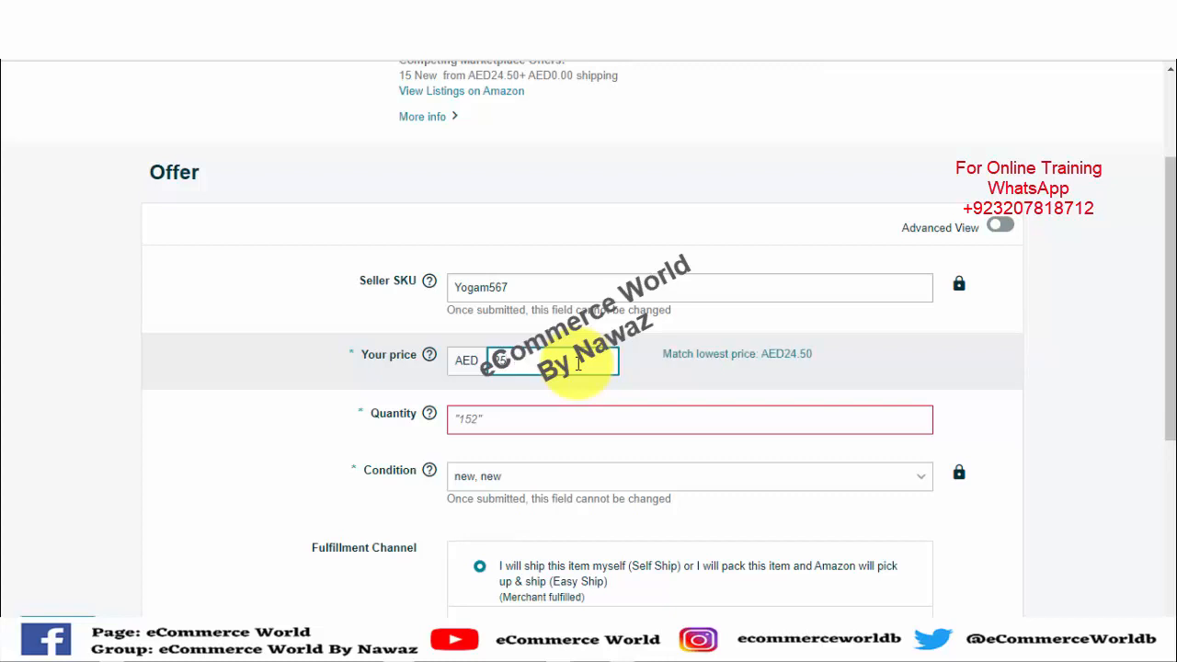
key("BackSpace")
type("4.9")
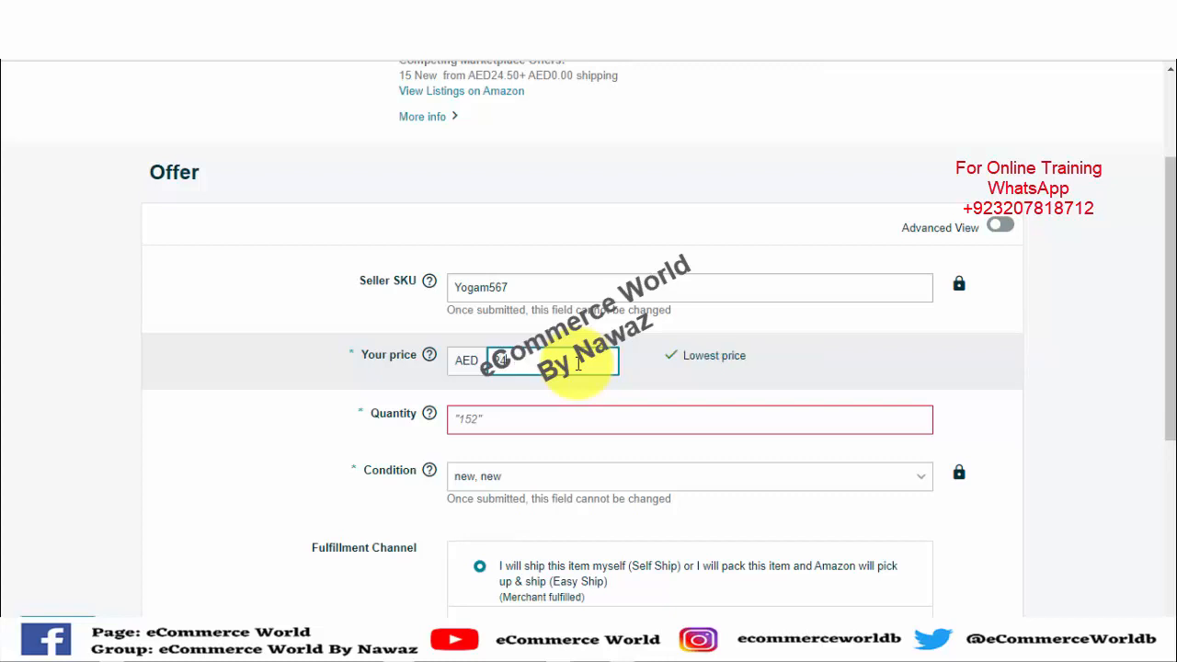
type("9")
key("BackSpace")
key("BackSpace")
key("BackSpace")
key("BackSpace")
key("BackSpace")
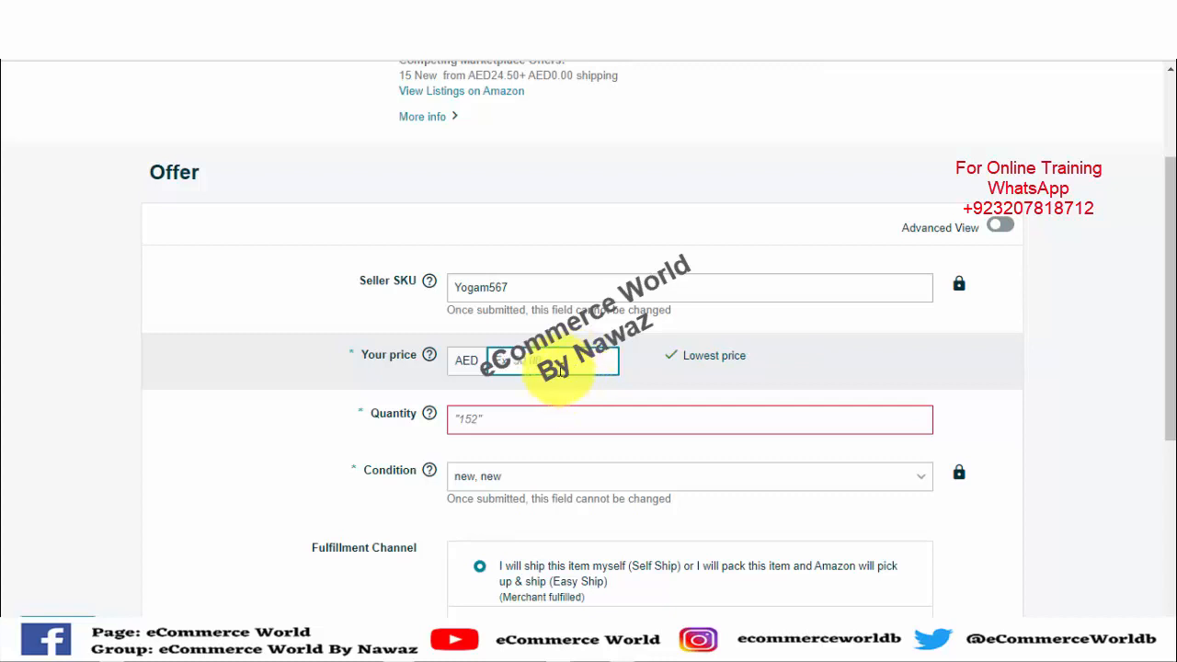
type("25.99")
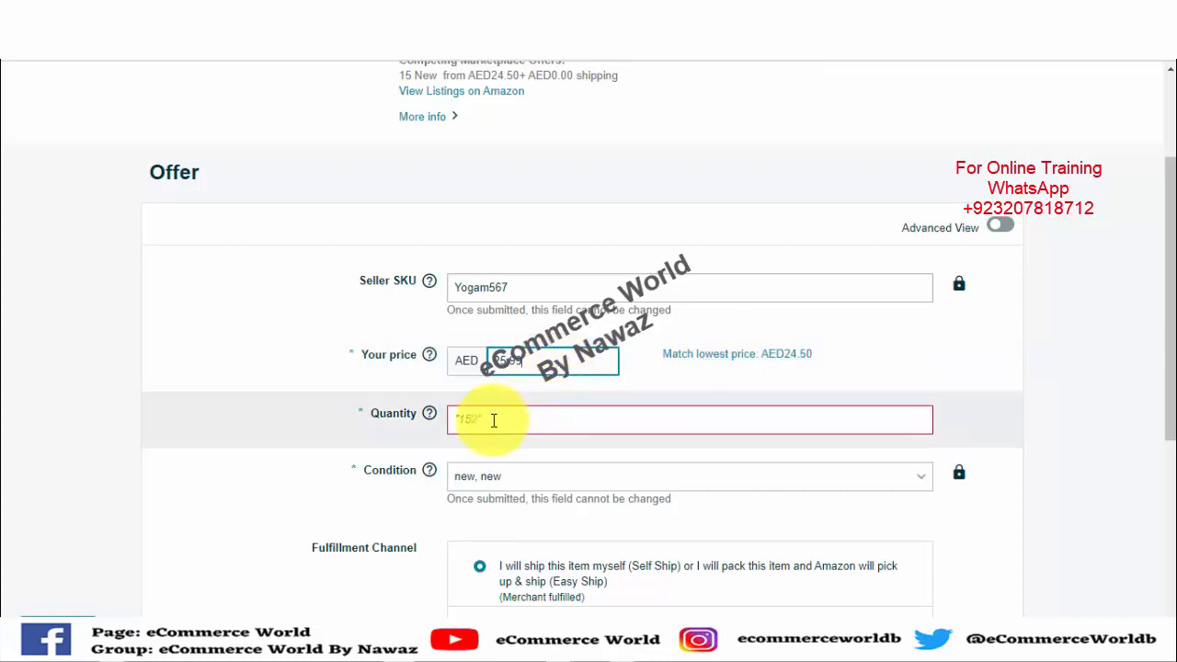
- Set the offer's quantity to 150 and choose the merchant-fulfilled shipping option
left_click(492, 421)
type("150")
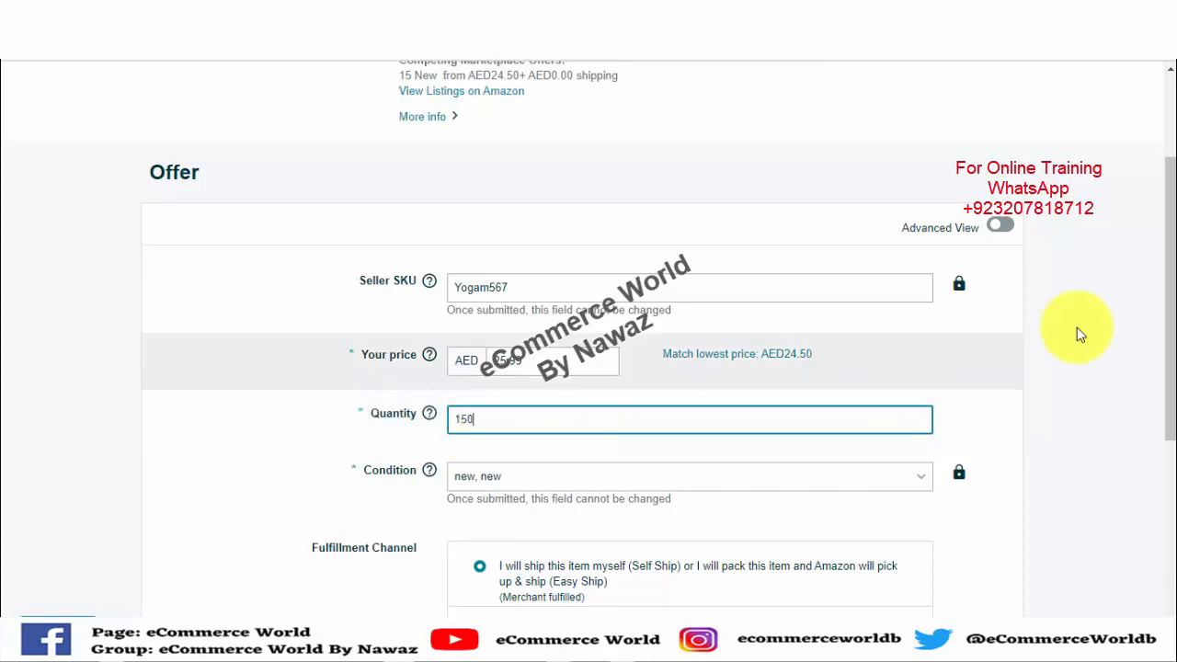
left_click_drag(1160, 233, 1080, 328)
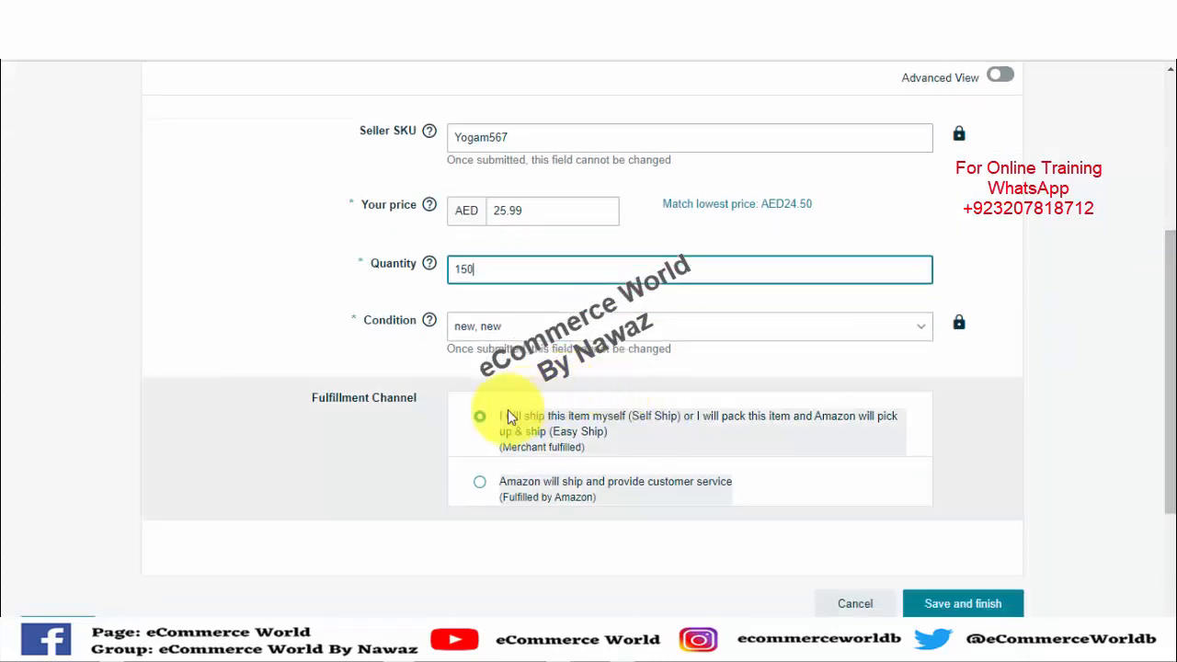
left_click(486, 419)
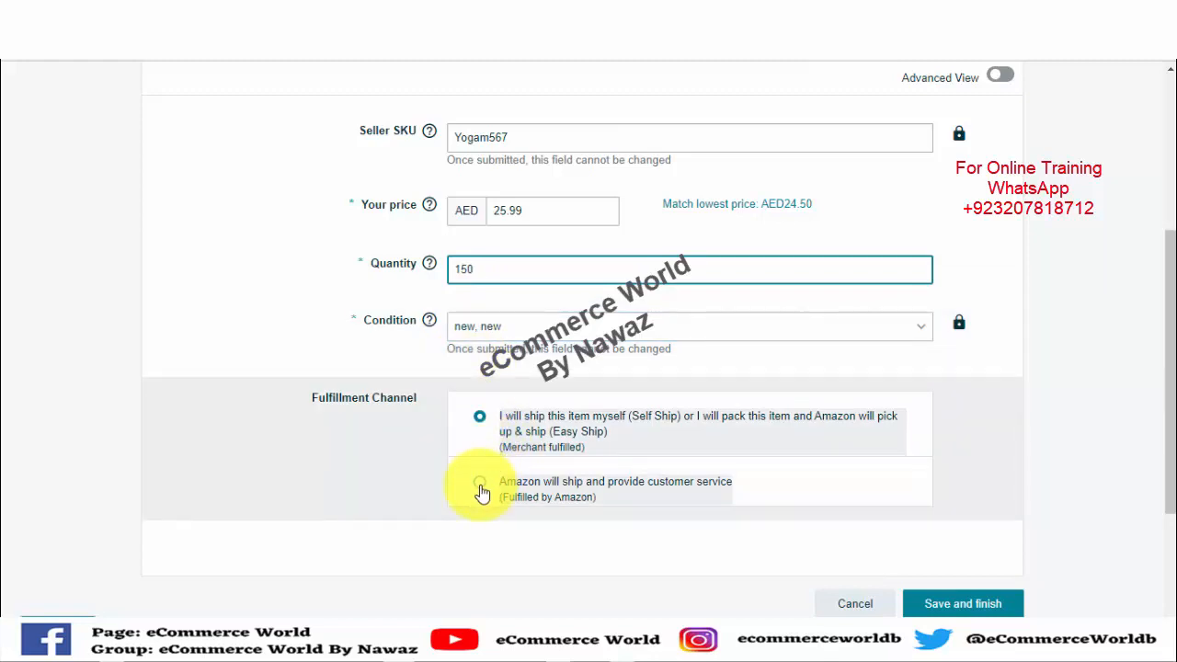
left_click(480, 487)
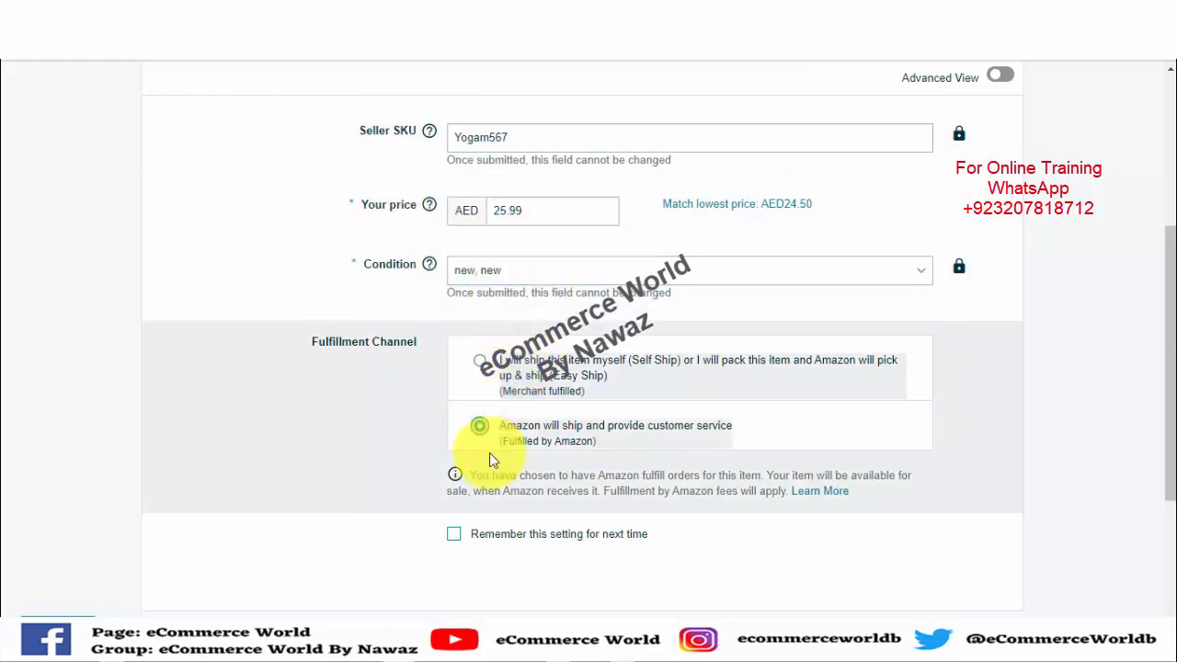
left_click(480, 368)
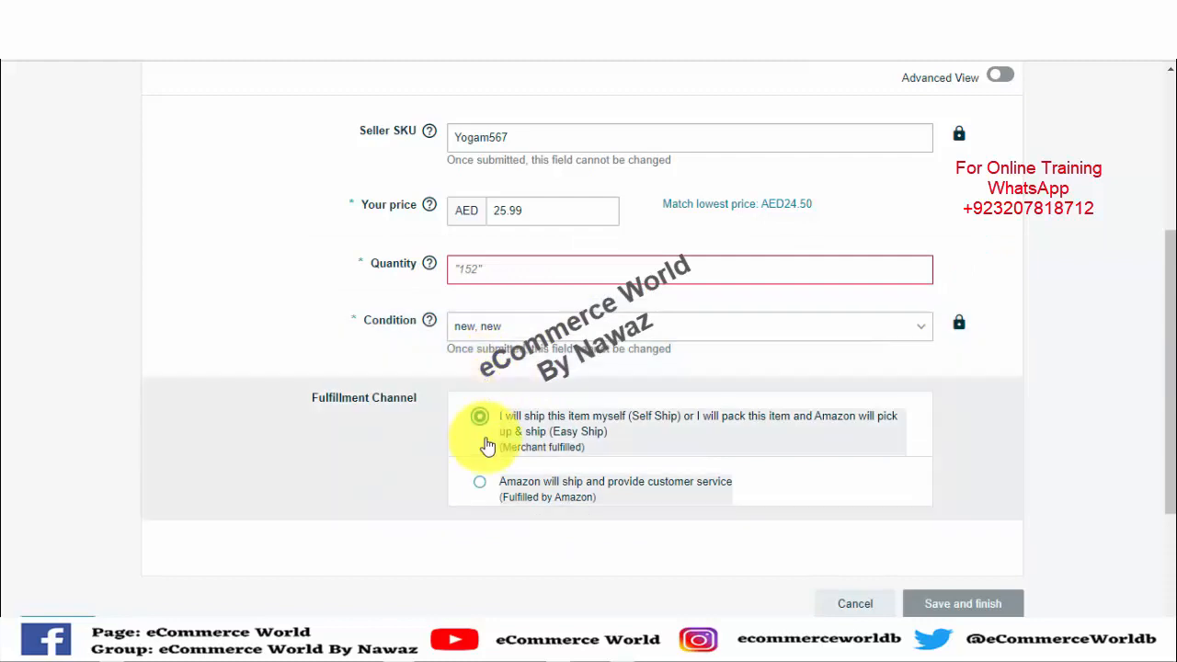
left_click(482, 268)
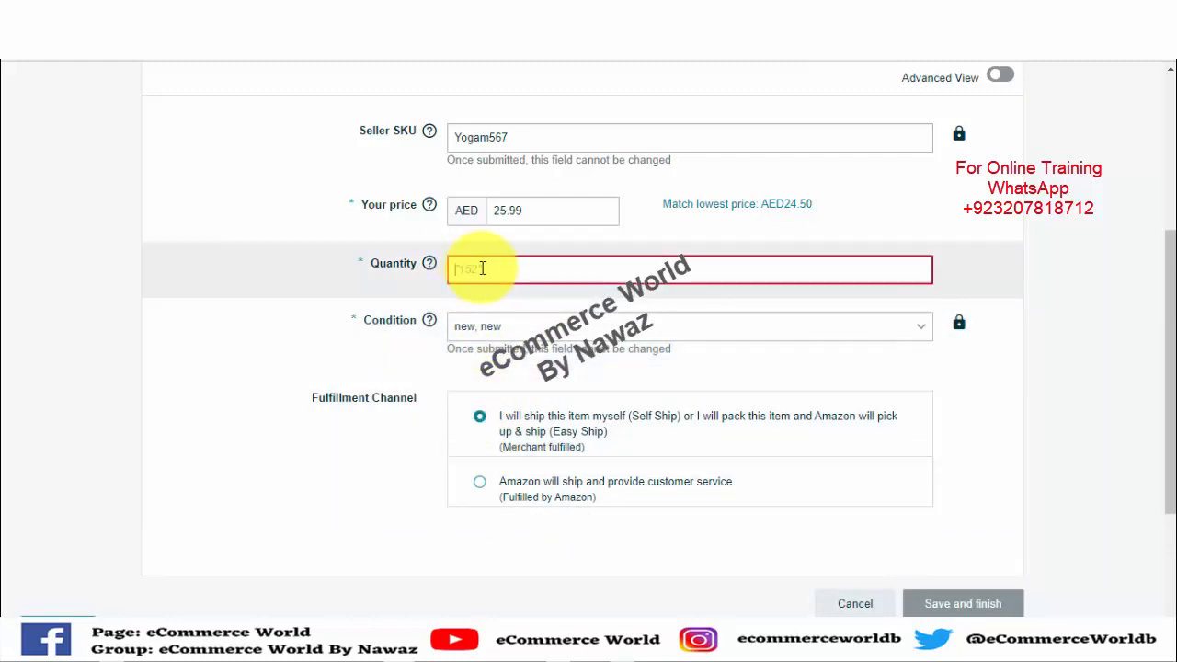
left_click(479, 479)
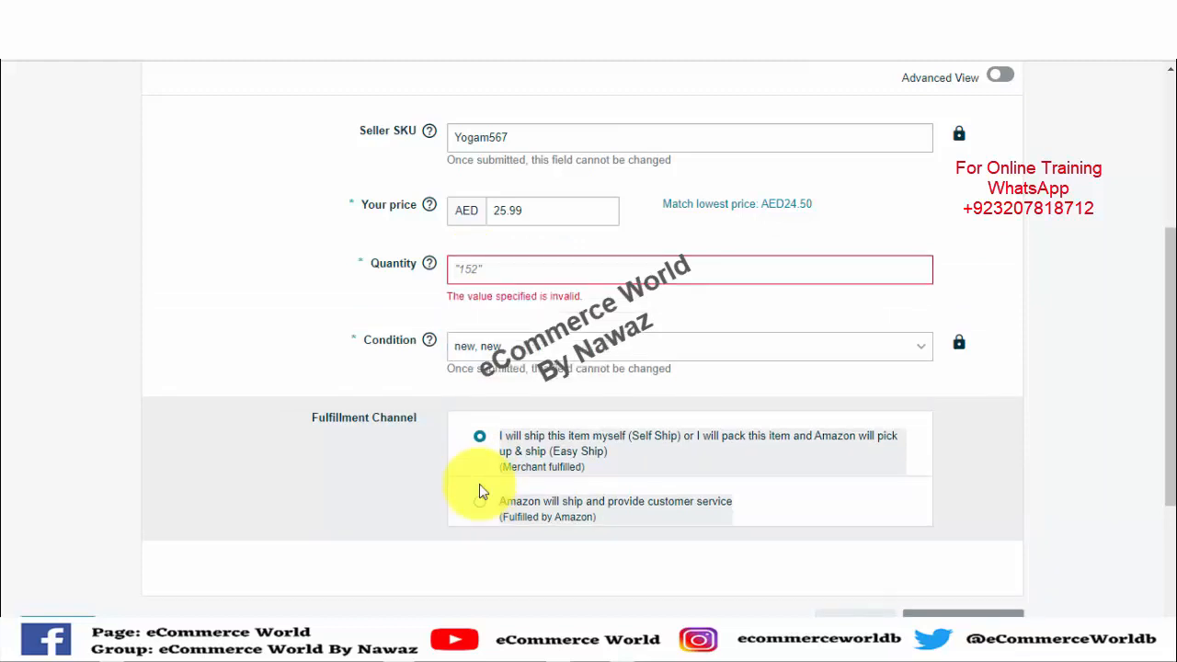
- Set the fulfillment channel to Amazon will ship and provide customer service (Fulfilled by Amazon), and review the offer form
left_click(479, 501)
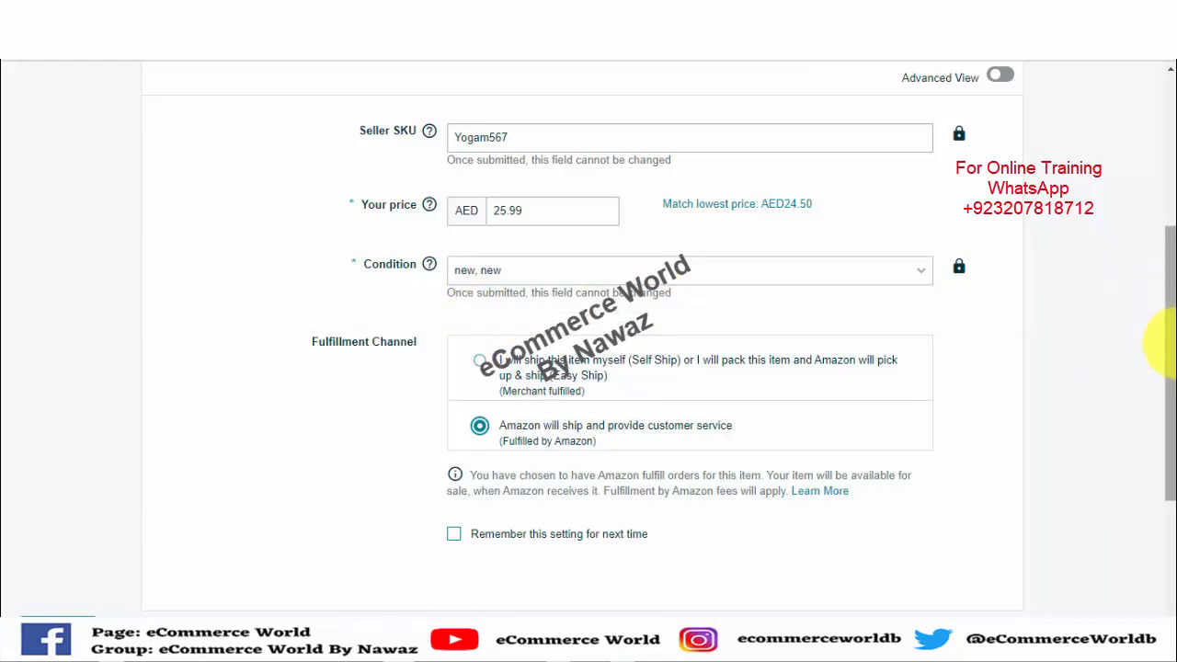
left_click_drag(1160, 338, 1156, 447)
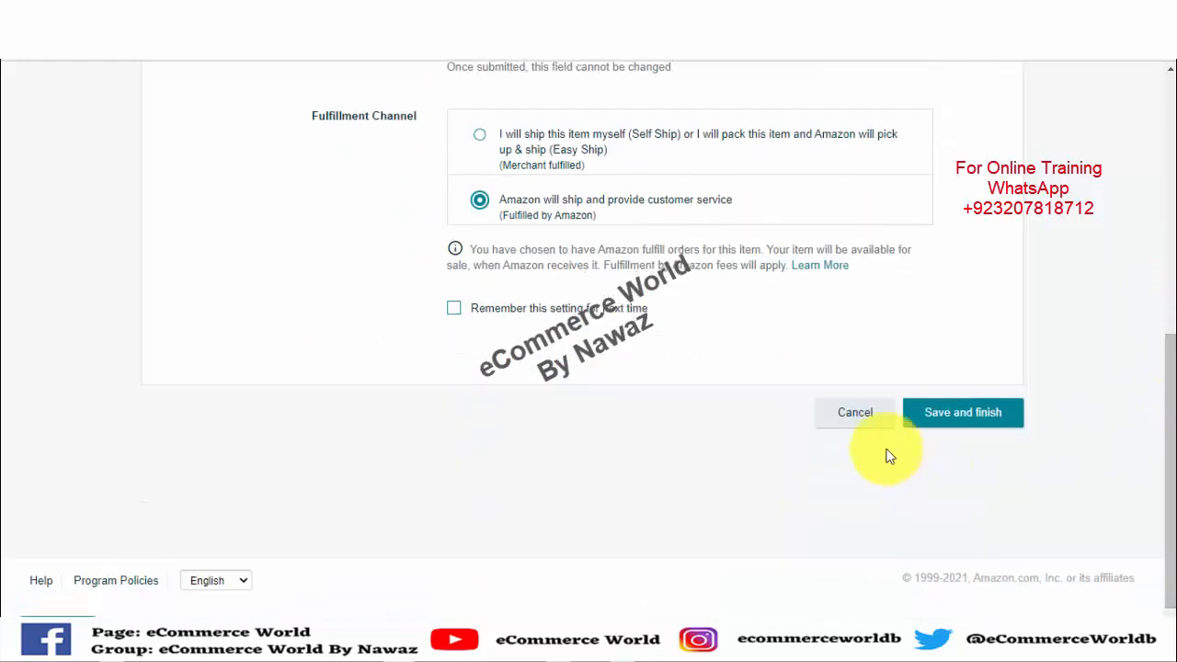
left_click_drag(1166, 520, 1166, 446)
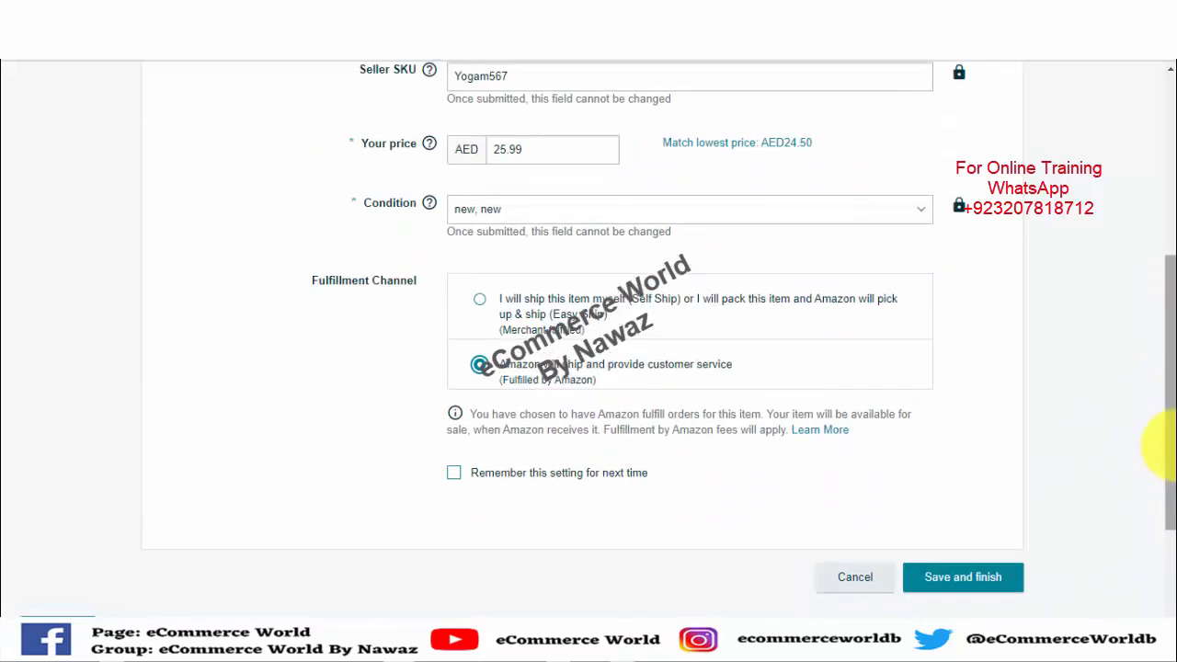